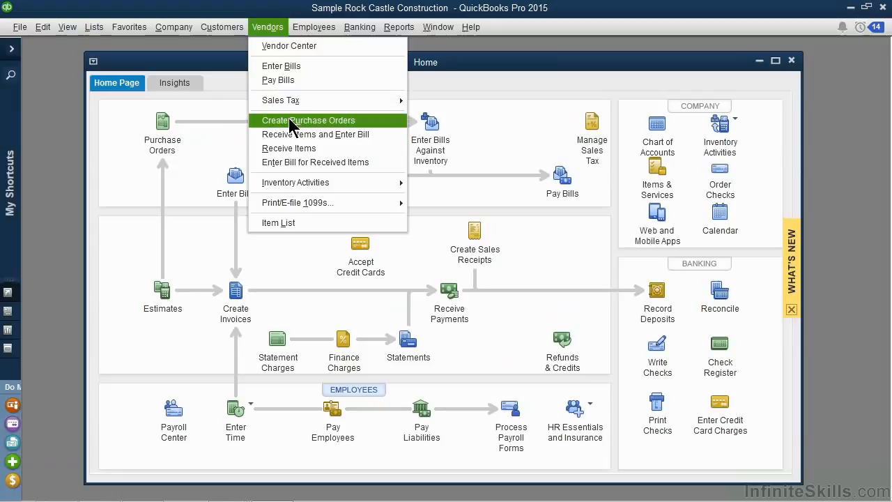
Start a new purchase order in a maximized window and choose AAA Interior Supplies as the vendor
{"action": "left_click", "coordinate": [59, 83]}
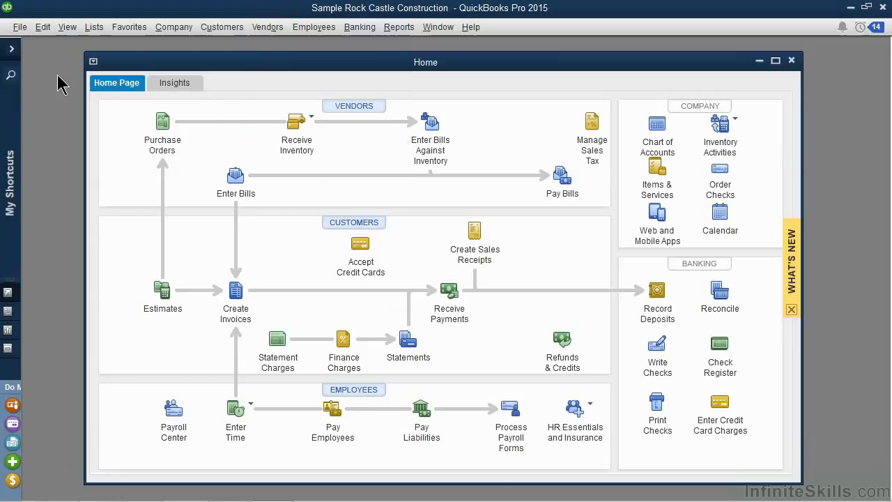
{"action": "left_click", "coordinate": [166, 124]}
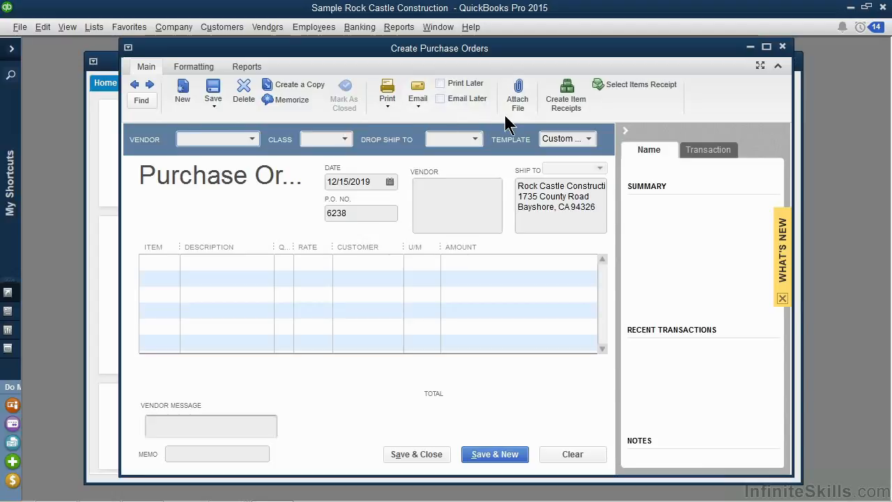
{"action": "left_click", "coordinate": [766, 46]}
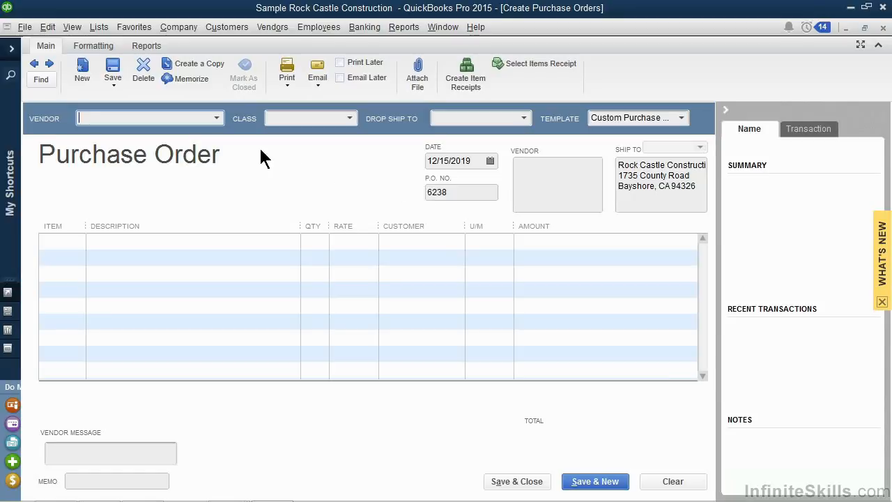
{"action": "left_click", "coordinate": [217, 118]}
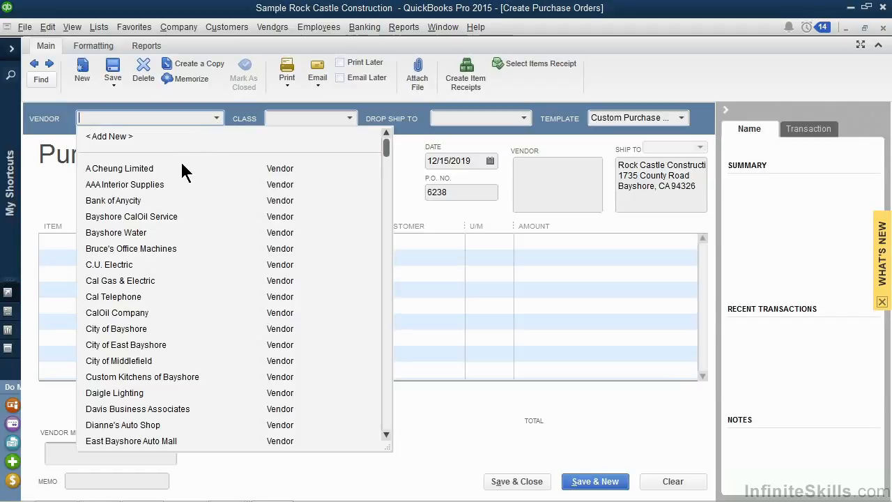
{"action": "left_click", "coordinate": [155, 187]}
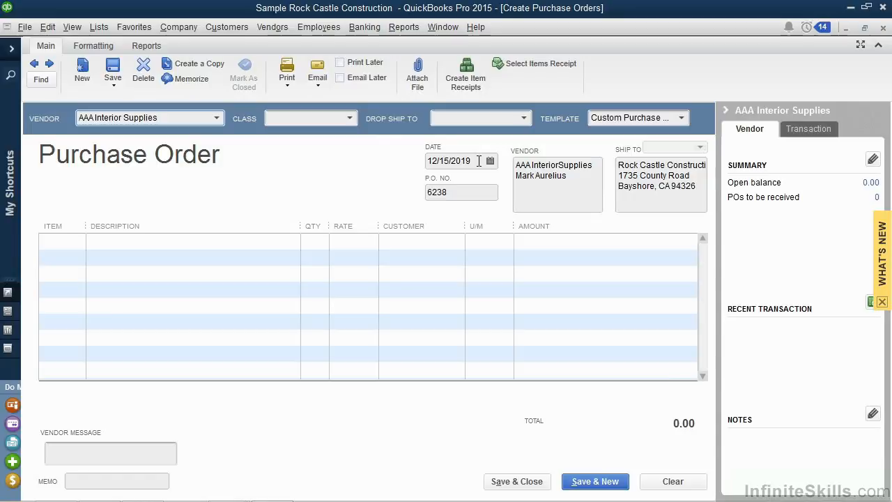
{"action": "left_click", "coordinate": [469, 192]}
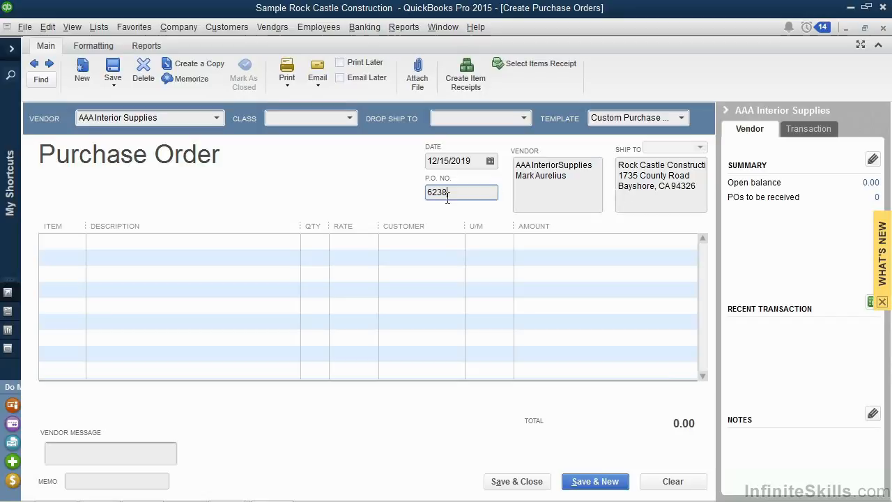
Add the inventory part 2Gang2USB_Blk to the purchase order's first line with a quantity of 5
{"action": "left_click", "coordinate": [62, 239]}
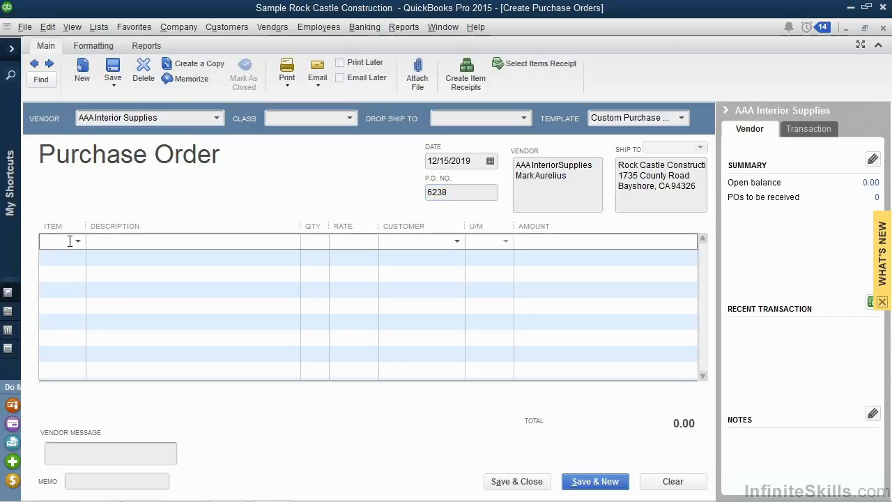
{"action": "left_click", "coordinate": [76, 237]}
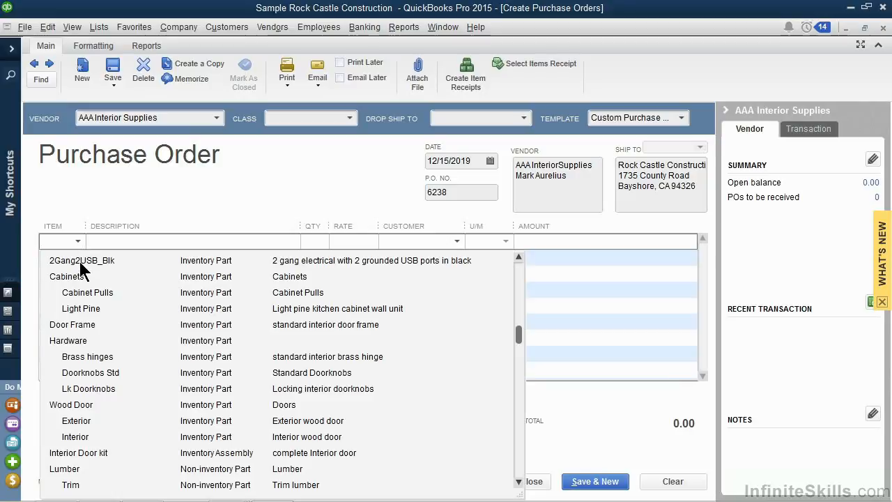
{"action": "left_click", "coordinate": [81, 262]}
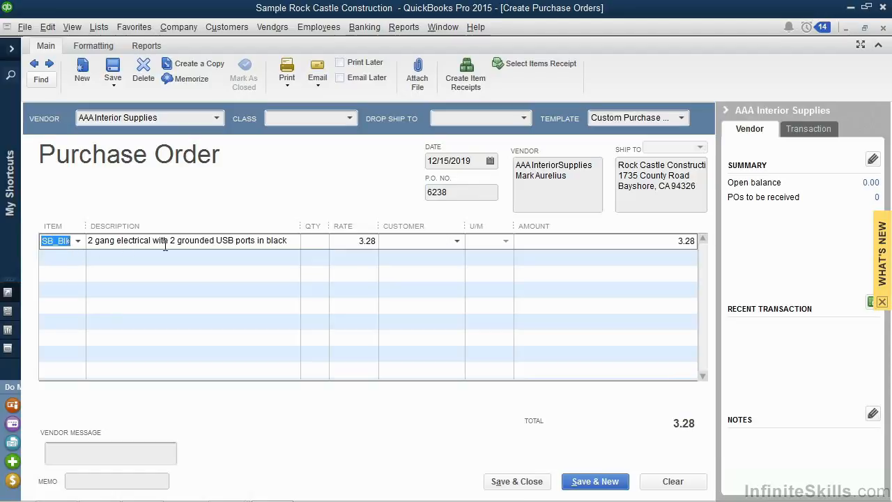
{"action": "left_click", "coordinate": [314, 243]}
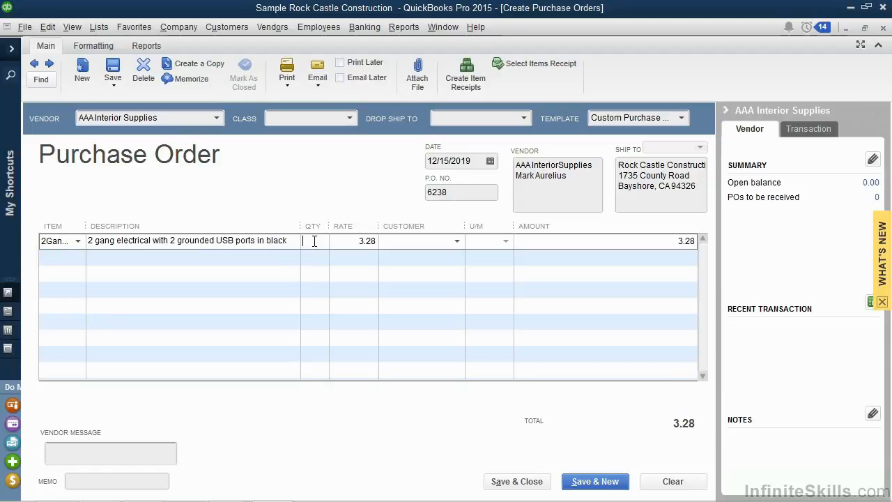
{"action": "type", "text": "5"}
{"action": "key", "text": "Tab"}
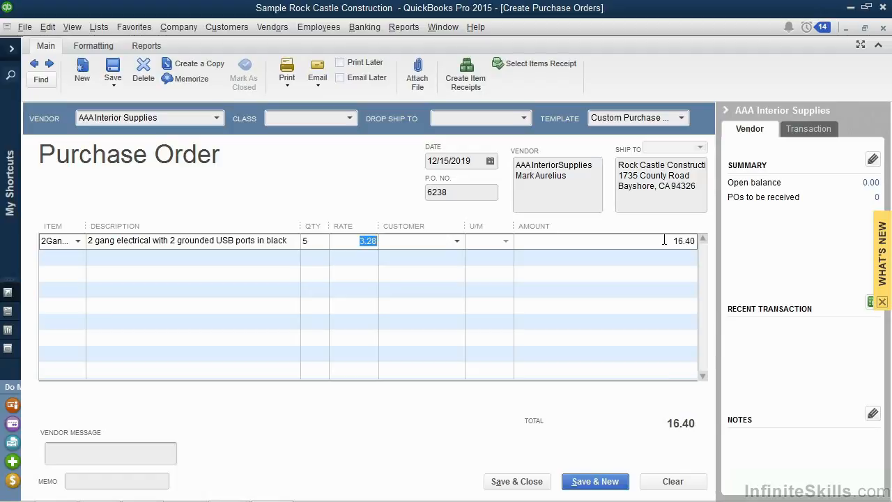
Enter the memo "For general inventory" and save and close the purchase order, adding USB to the spelling dictionary
{"action": "left_click", "coordinate": [157, 452]}
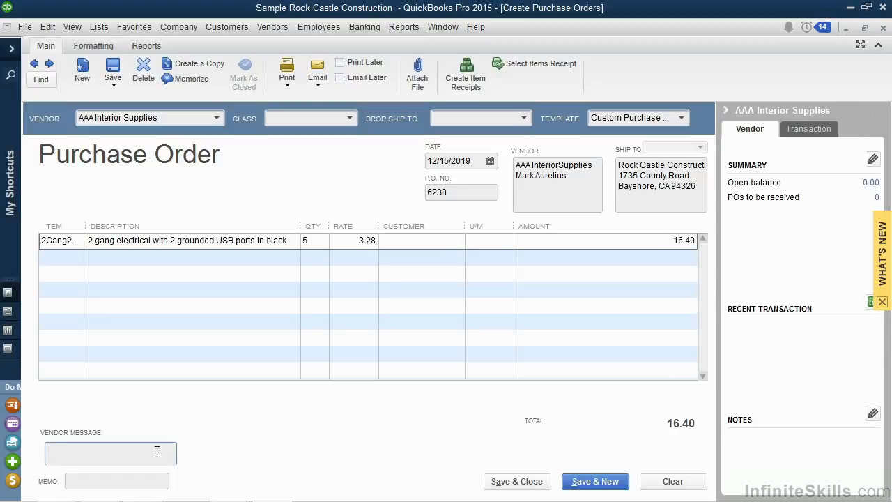
{"action": "left_click", "coordinate": [135, 481]}
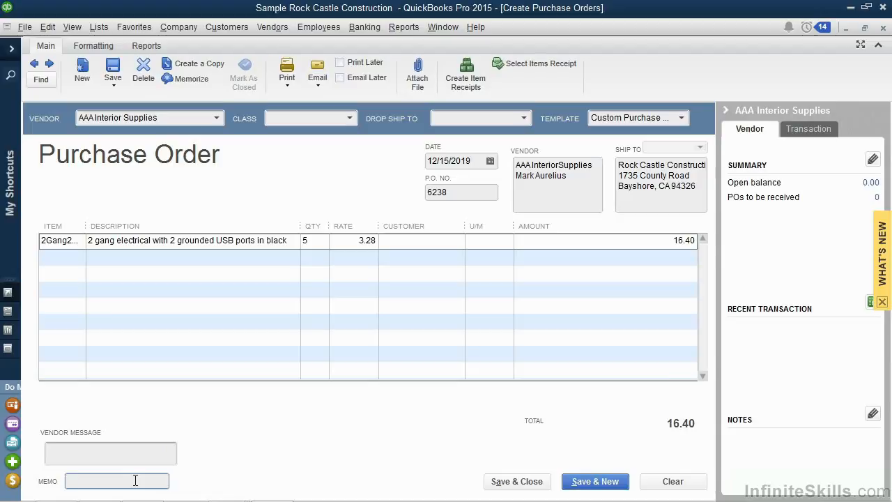
{"action": "type", "text": "For general inventory"}
{"action": "left_click", "coordinate": [504, 487]}
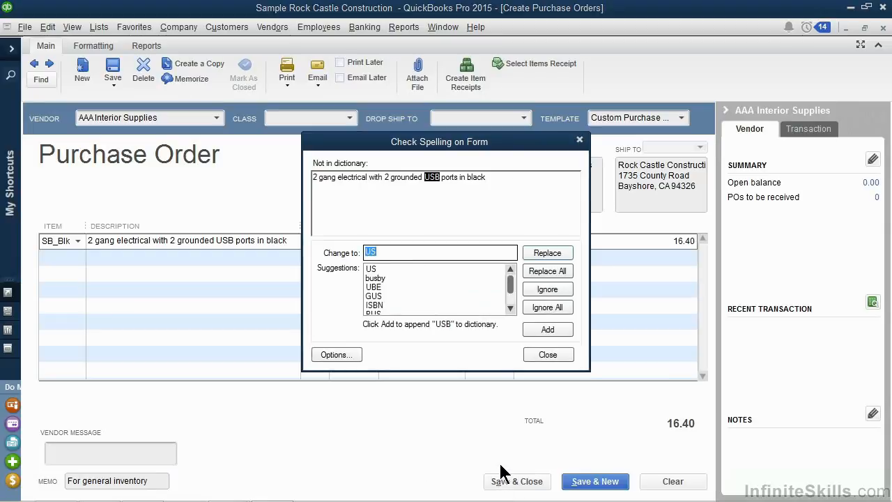
{"action": "left_click", "coordinate": [529, 331]}
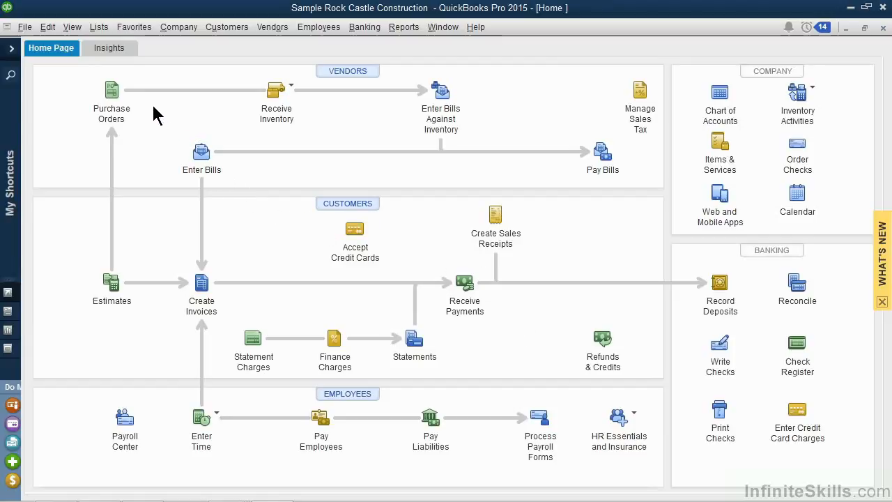
Reopen the last saved purchase order for AAA Interior Supplies to review it, and close it again
{"action": "left_click", "coordinate": [112, 90]}
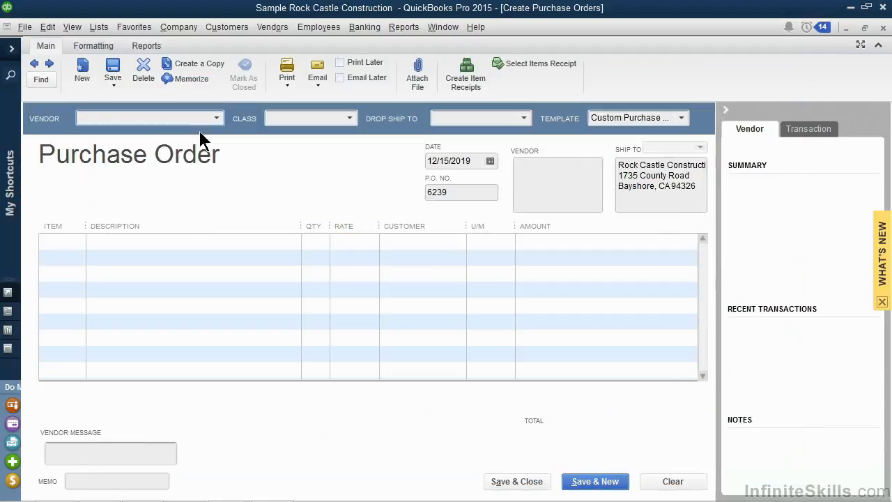
{"action": "left_click", "coordinate": [35, 64]}
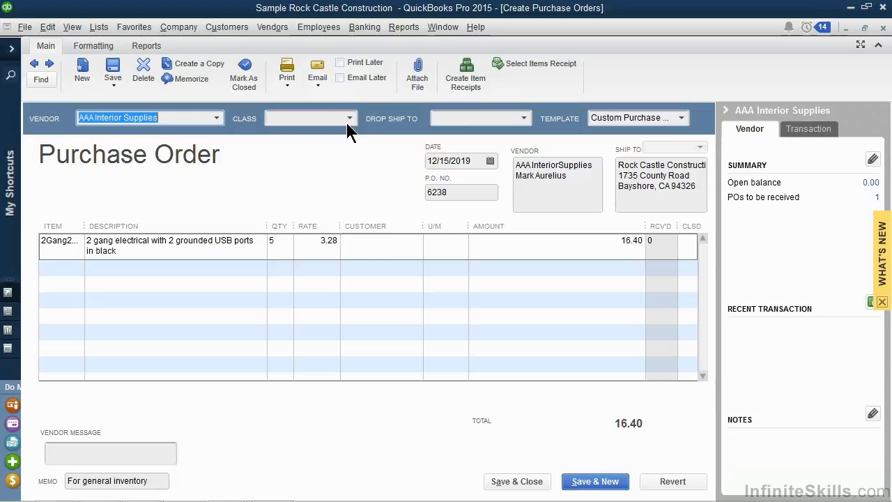
{"action": "left_click", "coordinate": [510, 482]}
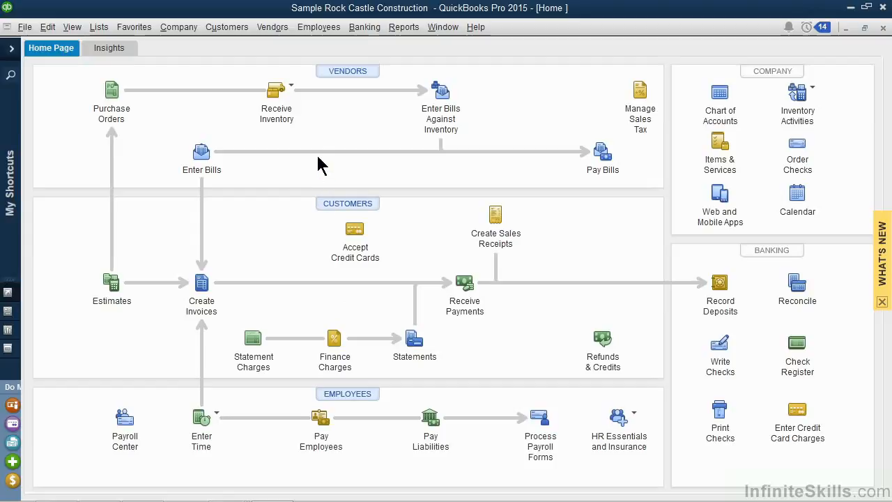
Receive inventory with a bill from AAA Interior Supplies against its open purchase order dated 12/15/2019
{"action": "left_click", "coordinate": [292, 87]}
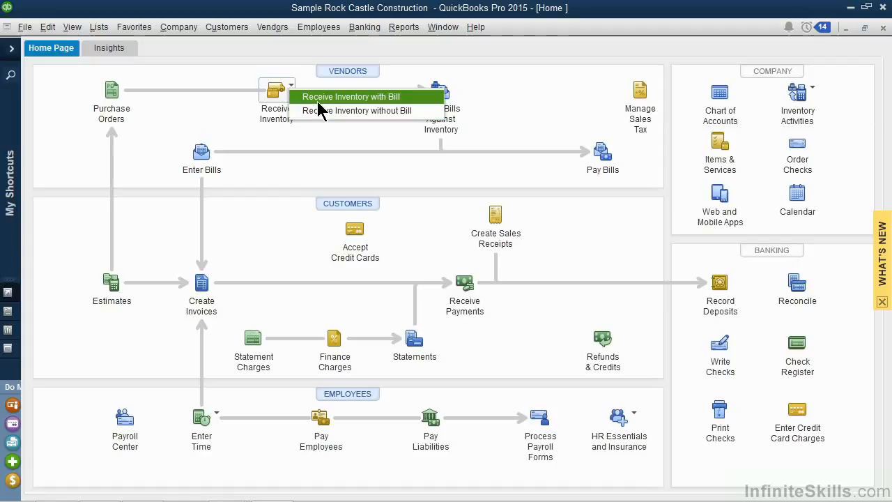
{"action": "left_click", "coordinate": [319, 97]}
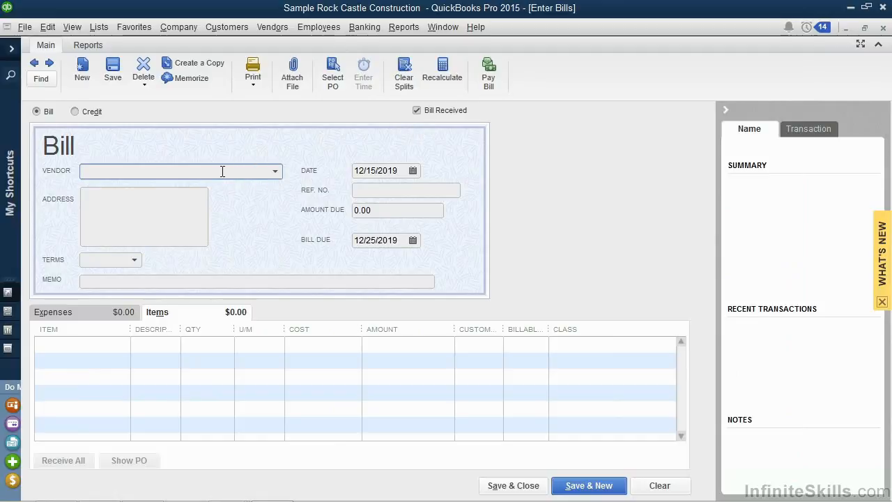
{"action": "left_click", "coordinate": [275, 172]}
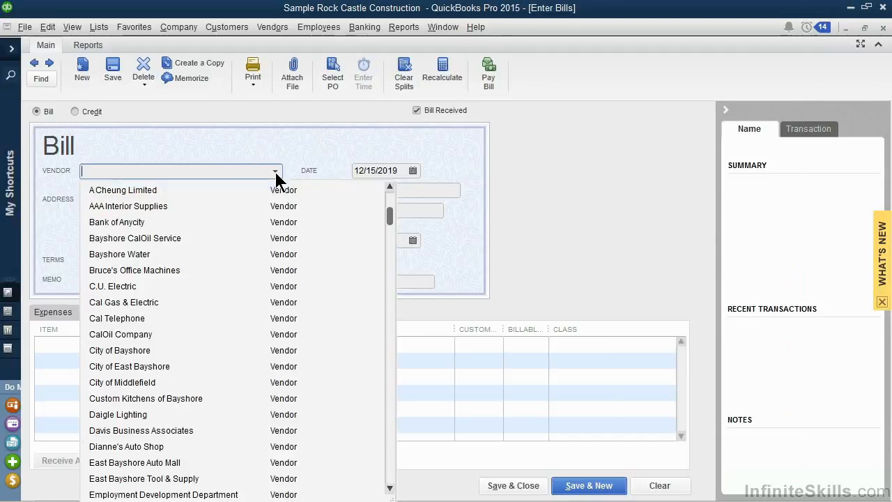
{"action": "left_click", "coordinate": [152, 205]}
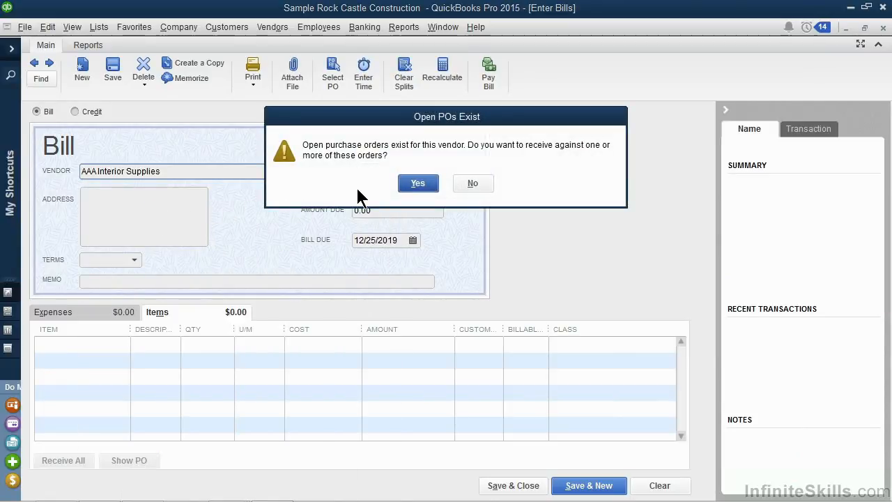
{"action": "left_click", "coordinate": [415, 184]}
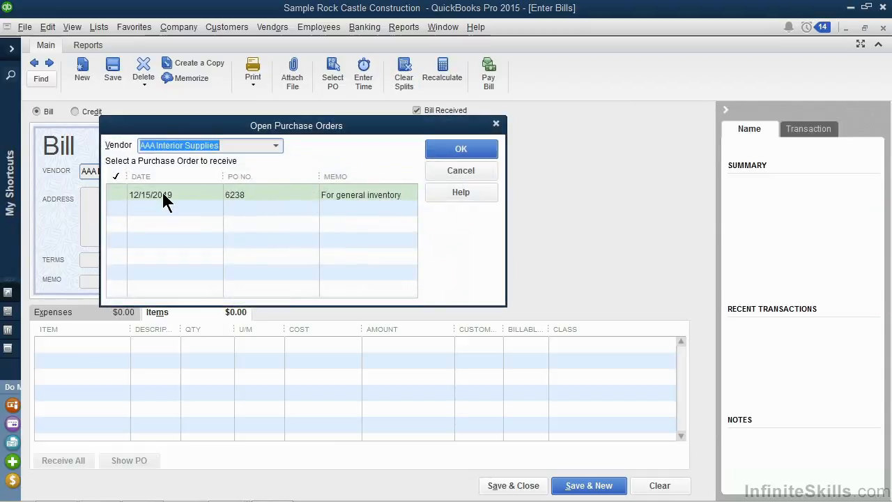
{"action": "left_click", "coordinate": [117, 196]}
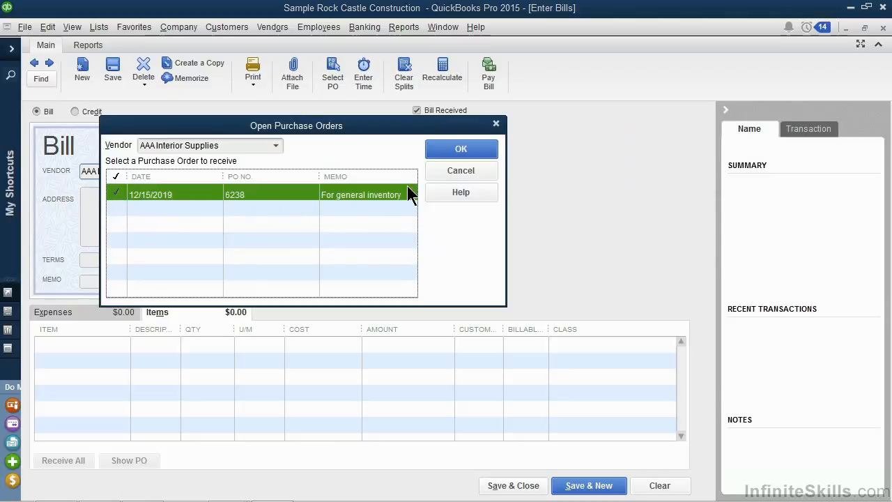
{"action": "left_click", "coordinate": [457, 149]}
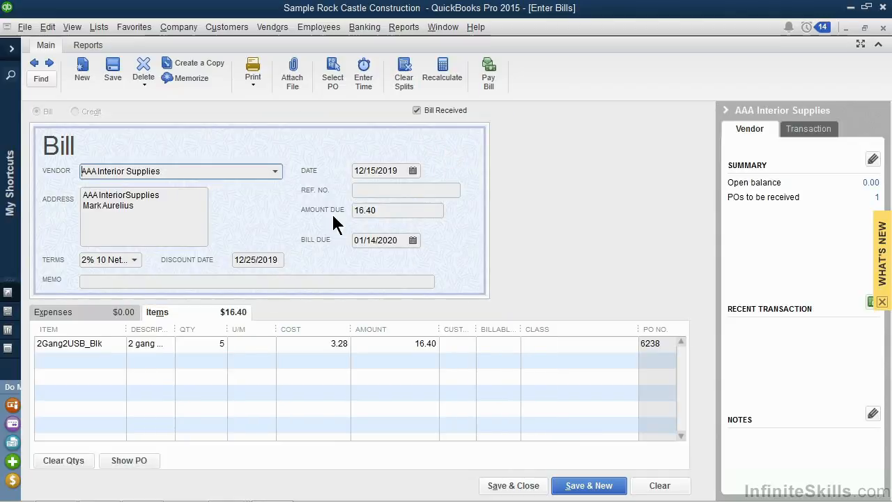
Set the bill date to 12/18/2019
{"action": "left_click", "coordinate": [412, 171]}
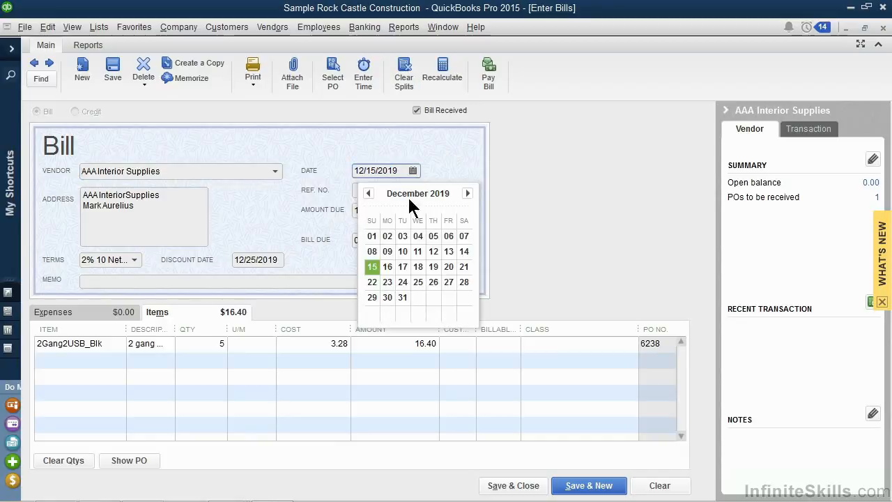
{"action": "left_click", "coordinate": [417, 267]}
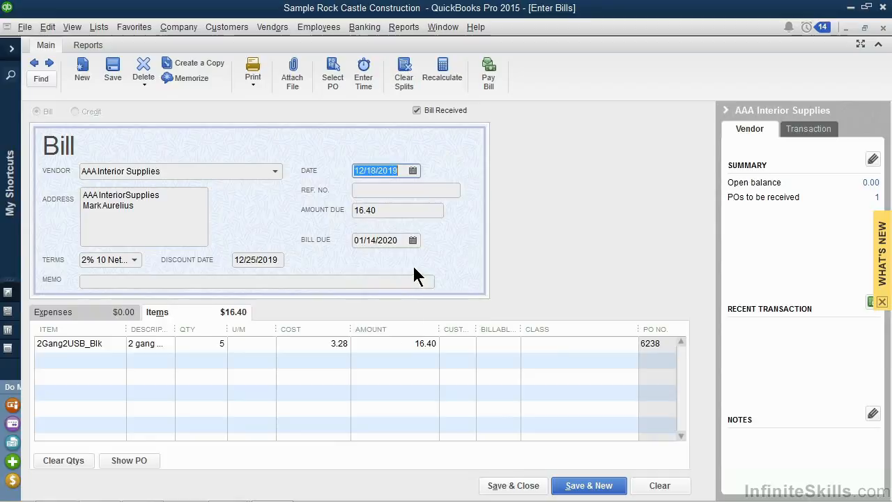
{"action": "left_click", "coordinate": [388, 189]}
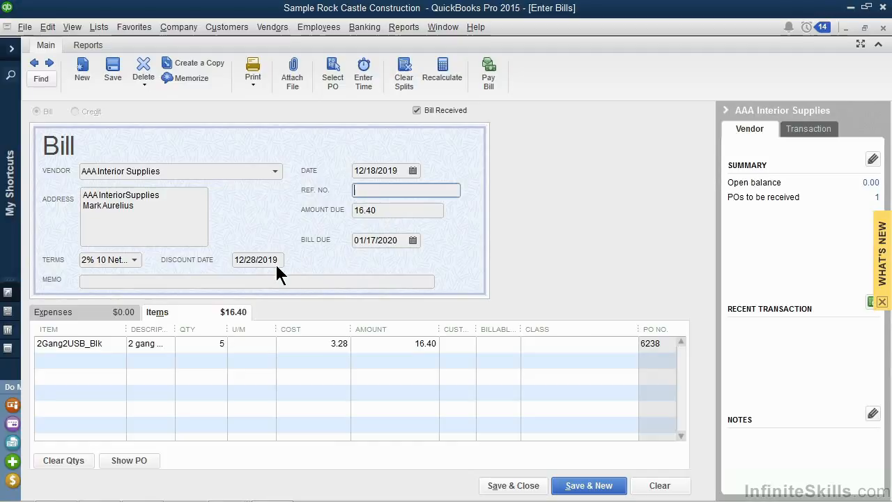
Examine the bill's expense lines and the available expense accounts, and return to the item lines
{"action": "left_click", "coordinate": [94, 314]}
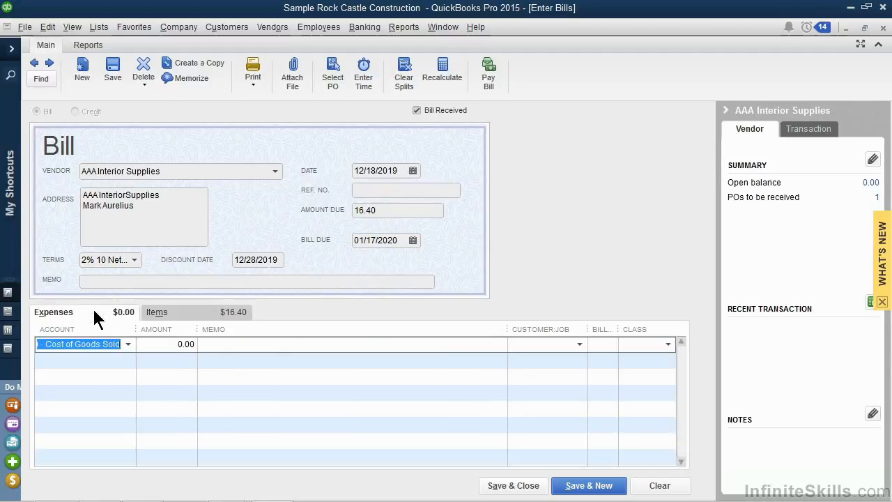
{"action": "left_click", "coordinate": [128, 344]}
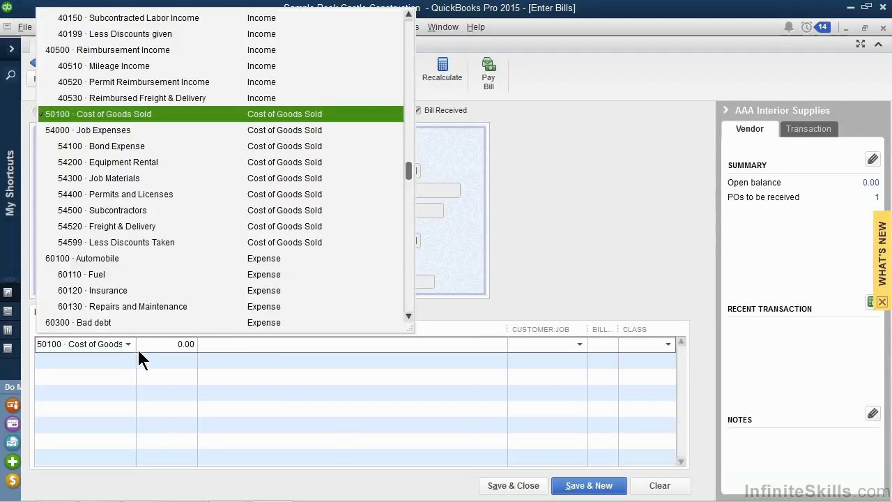
{"action": "left_click", "coordinate": [151, 356]}
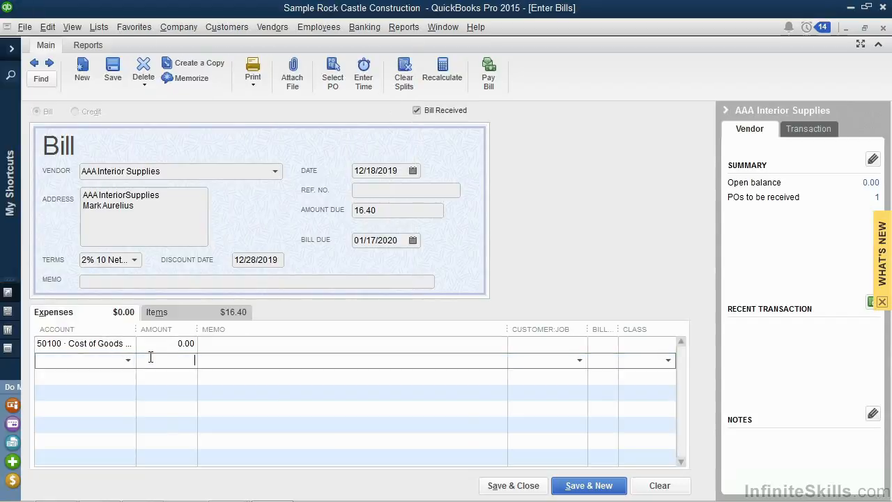
{"action": "left_click", "coordinate": [171, 312]}
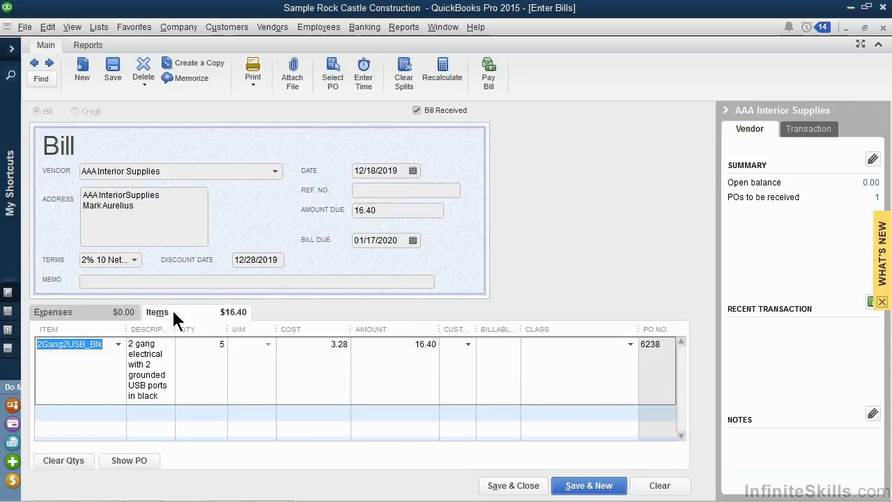
Set the billed quantity of 2Gang2USB_Blk to 3
{"action": "left_click", "coordinate": [215, 341]}
{"action": "type", "text": "3"}
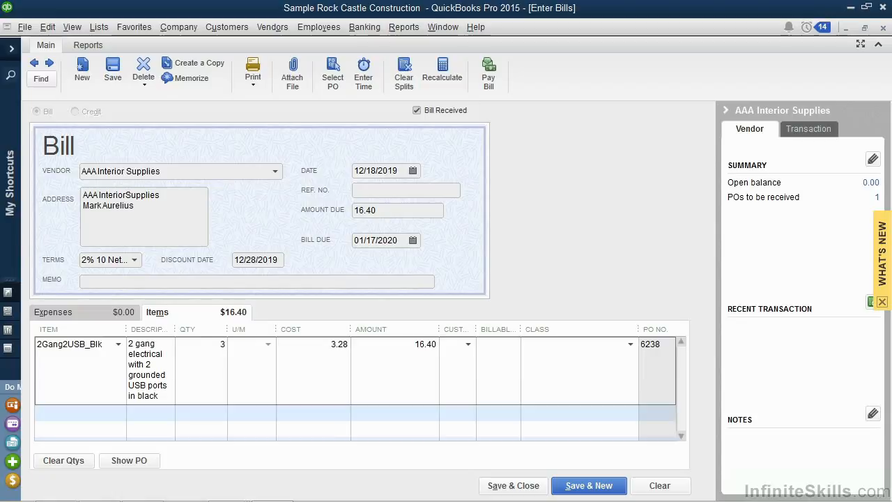
{"action": "key", "text": "Tab"}
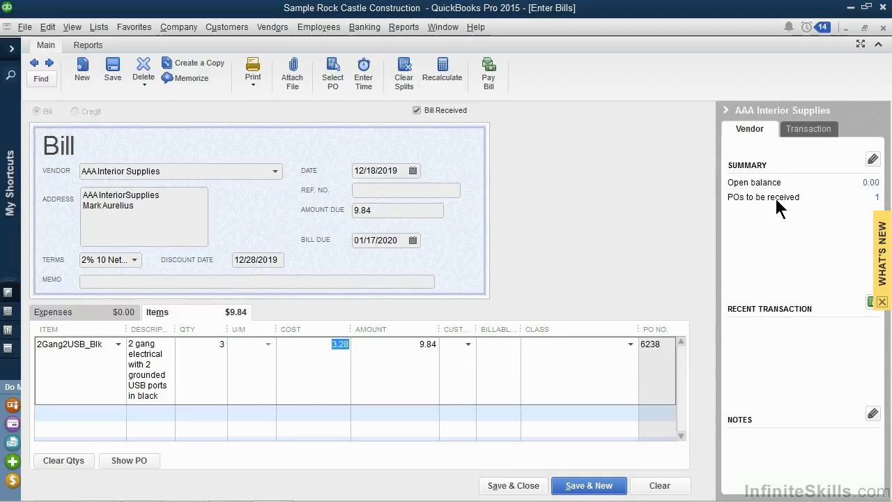
Review the bill's transaction details and the vendor's open purchase orders, and save and close the bill
{"action": "left_click", "coordinate": [792, 128]}
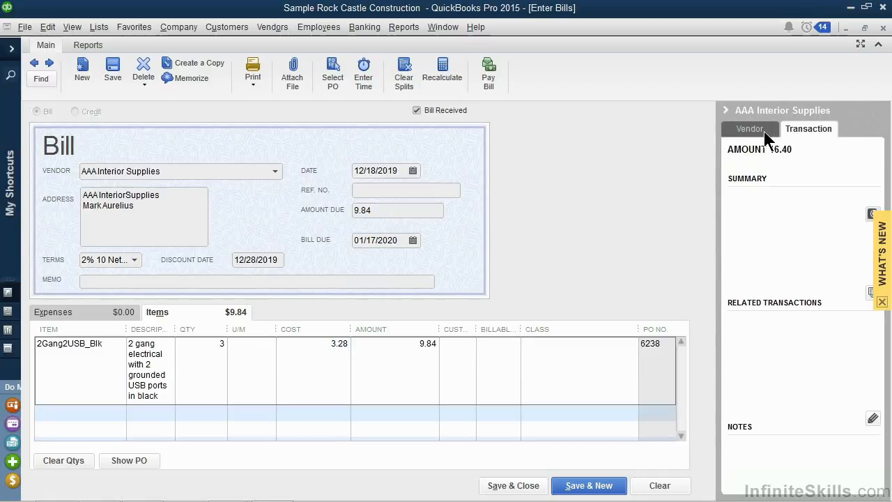
{"action": "left_click", "coordinate": [762, 131]}
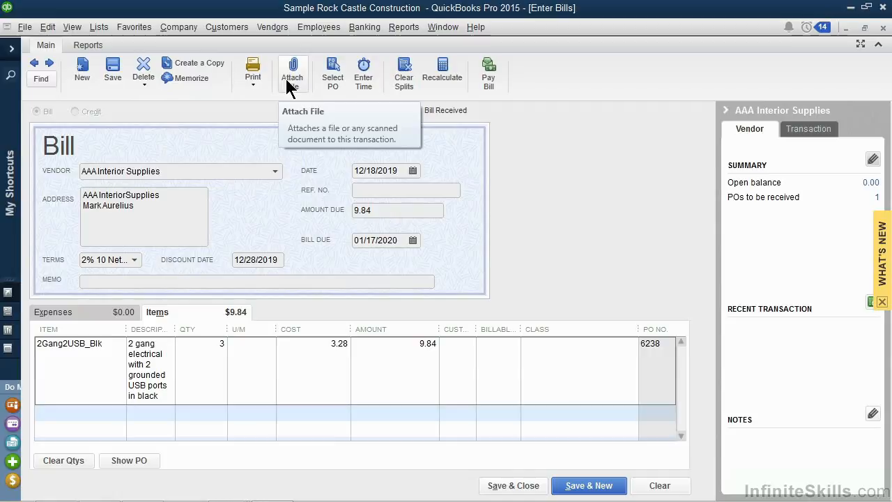
{"action": "left_click", "coordinate": [325, 81]}
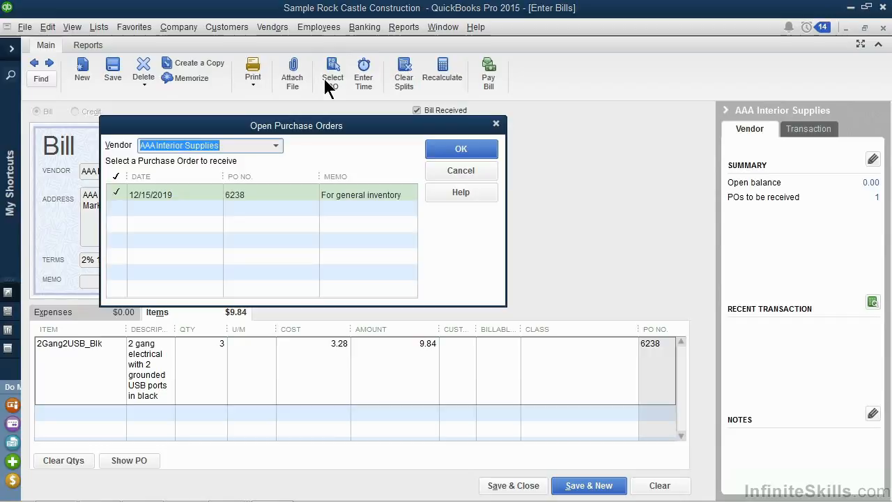
{"action": "left_click", "coordinate": [496, 125]}
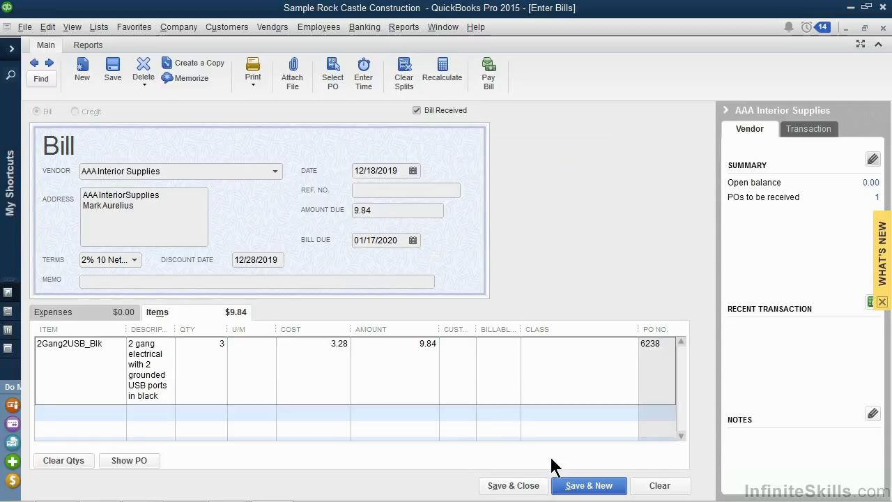
{"action": "left_click", "coordinate": [528, 490]}
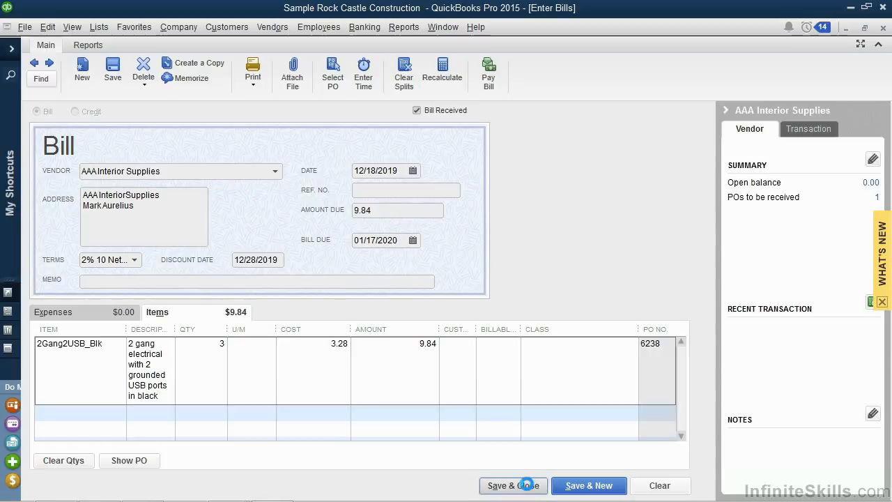